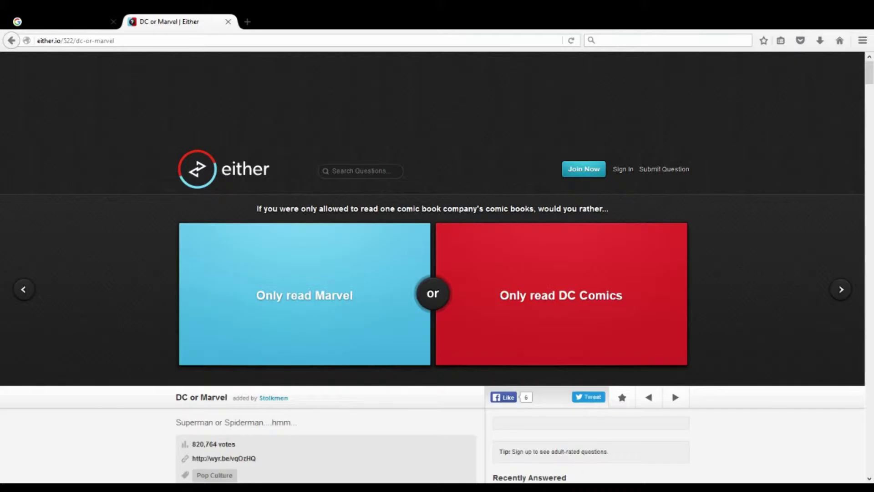
Step: Vote 'Only read DC Comics' (70/30 split) and advance to 'Kind of Lonely'
{"action": "left_click", "coordinate": [571, 280]}
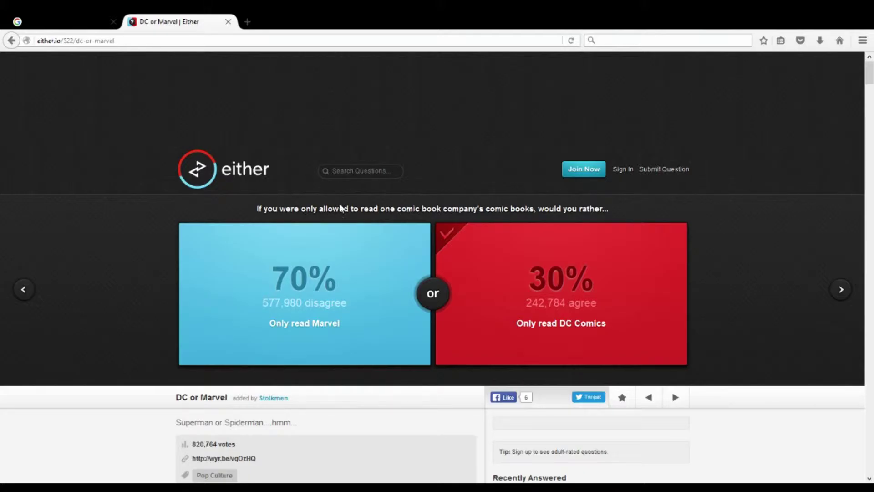
{"action": "left_click", "coordinate": [842, 290]}
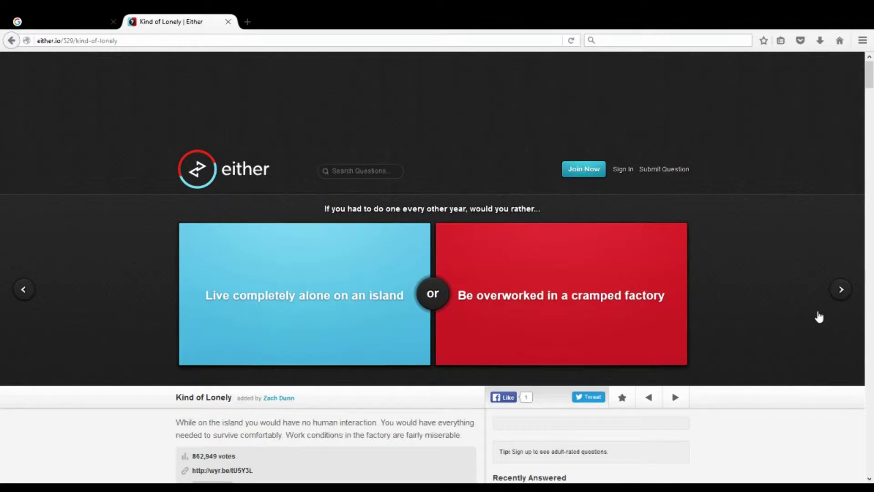
Step: Choose 'Live completely alone on an island' (78% agree), then advance to 'Fine Actors'
{"action": "left_click", "coordinate": [322, 264]}
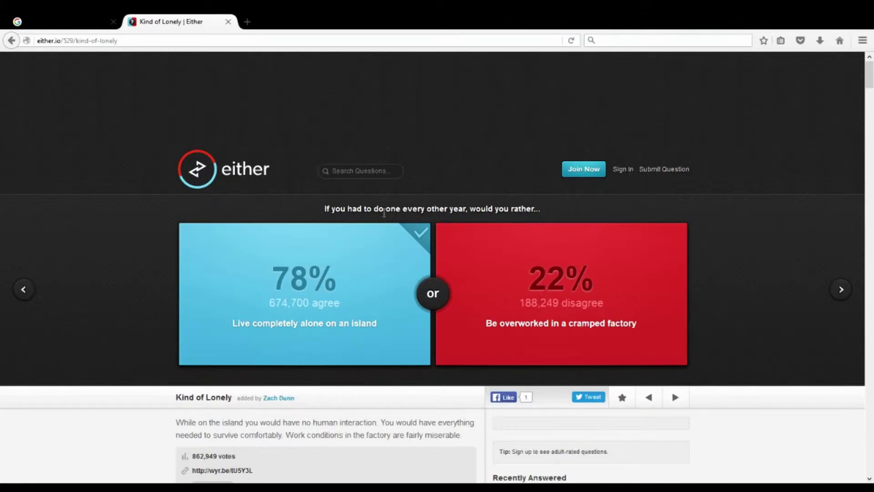
{"action": "left_click", "coordinate": [840, 290]}
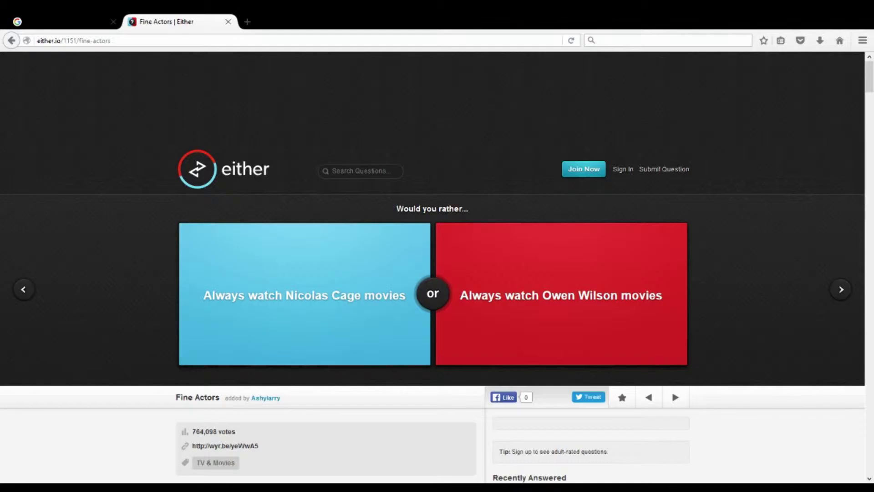
Step: Pick 'Always watch Owen Wilson movies' (54% vs 46%), then advance to 'Breaking Down Walls'
{"action": "left_click", "coordinate": [557, 257]}
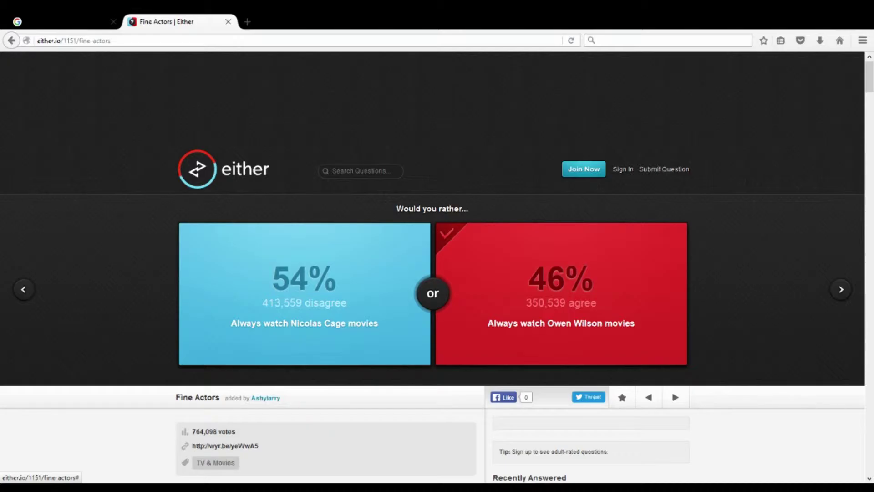
{"action": "left_click", "coordinate": [842, 289]}
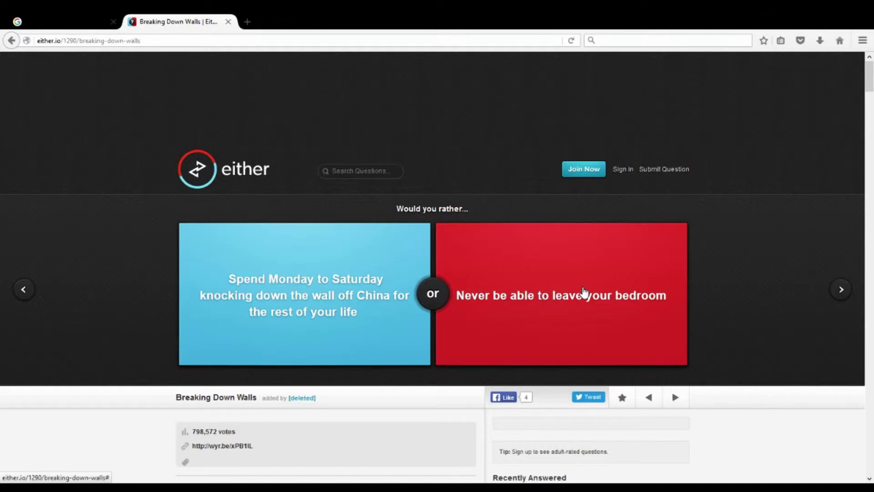
Step: Vote 'Never be able to leave your bedroom' (55% agree), then advance to 'Bad Bath and Beyond'
{"action": "left_click", "coordinate": [586, 294]}
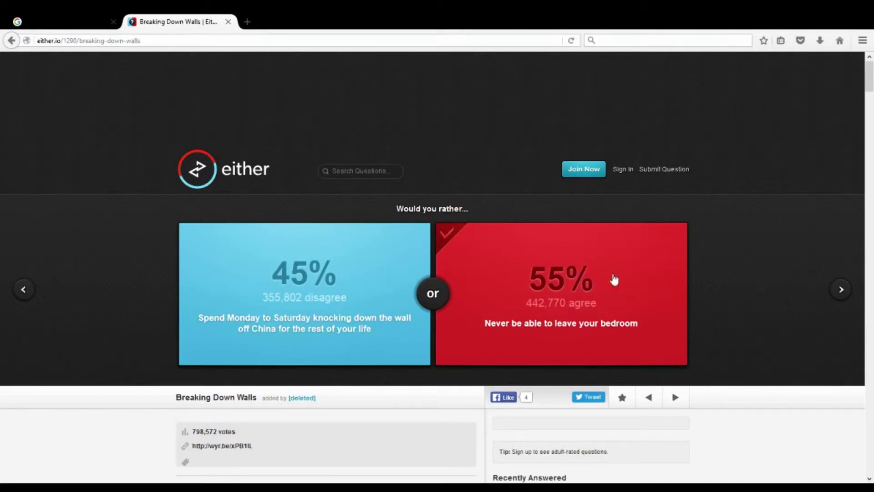
{"action": "left_click", "coordinate": [676, 258]}
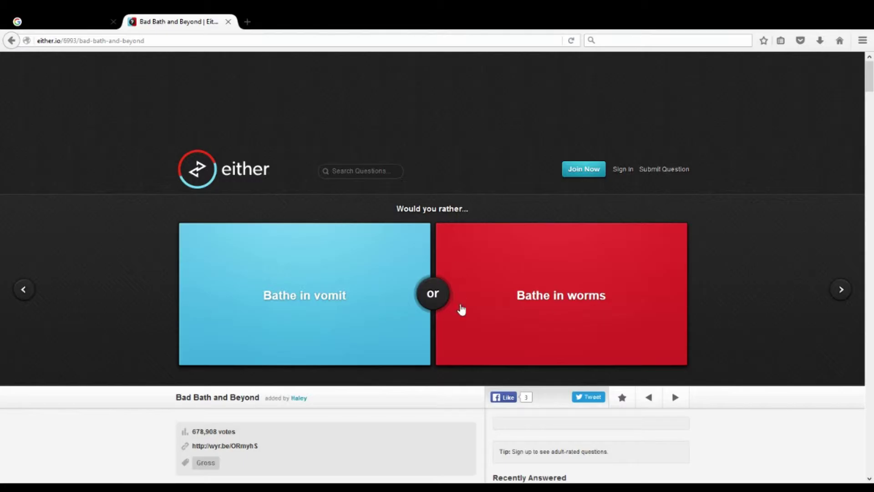
Step: Choose 'Bathe in worms' (74% agree), then advance to 'Horrible People'
{"action": "left_click", "coordinate": [482, 314]}
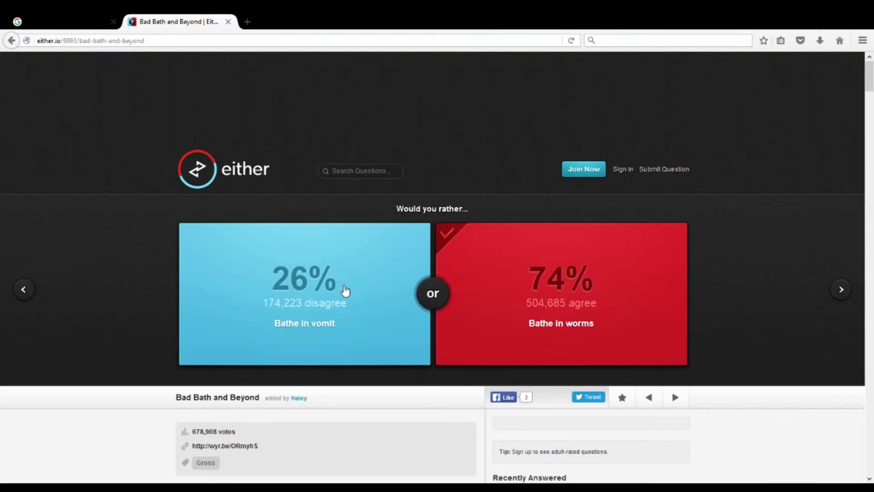
{"action": "left_click", "coordinate": [841, 290]}
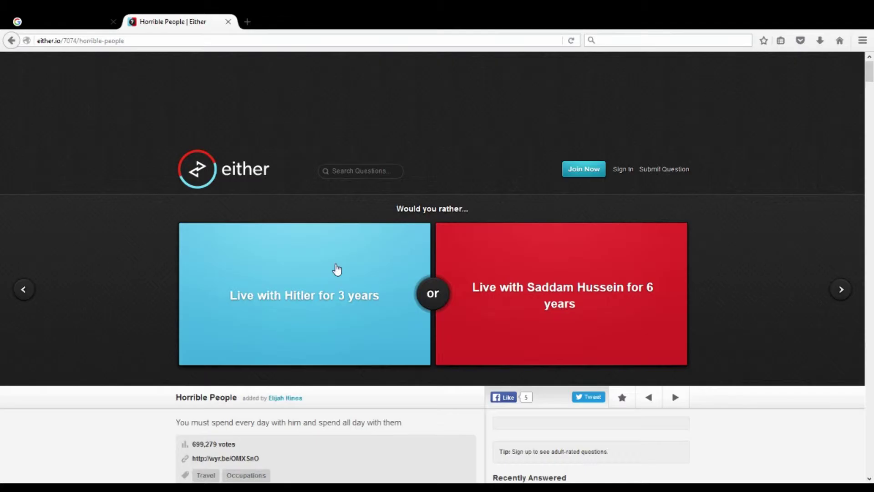
Step: Vote 'Live with Hitler for 3 years' (82% agree), then advance to 'First Names Y'all'
{"action": "left_click", "coordinate": [336, 269]}
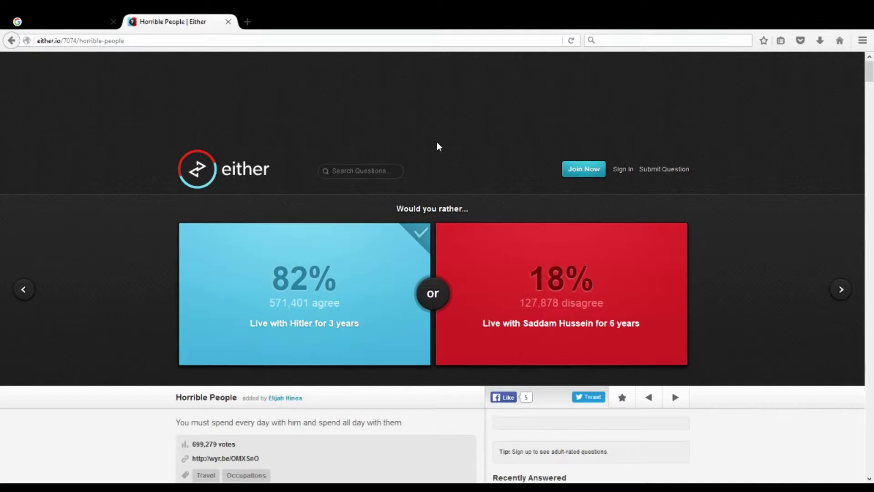
{"action": "left_click", "coordinate": [842, 289]}
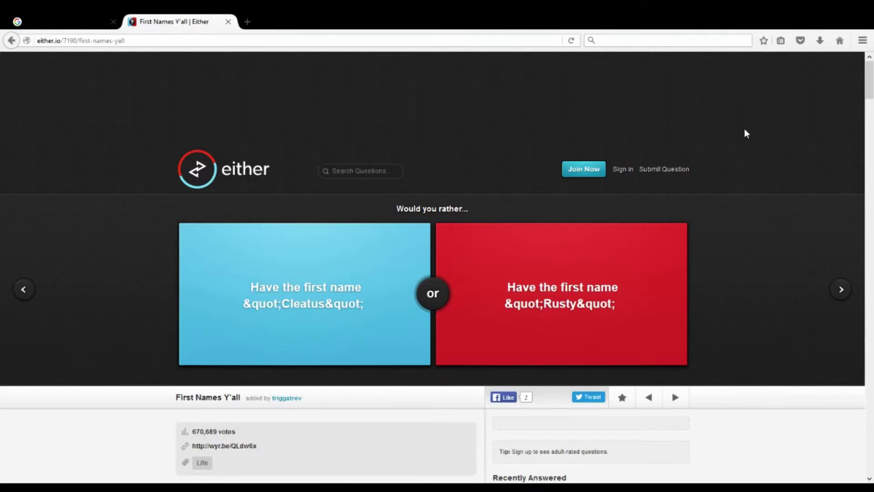
Step: Vote for the first name 'Rusty' over Cleatus, revealing 70%
{"action": "left_click", "coordinate": [521, 275]}
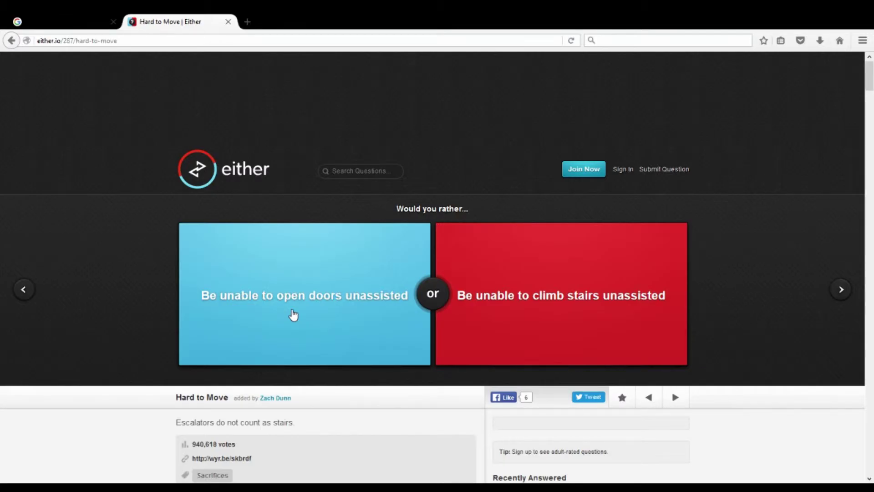
Step: Choose 'Be unable to open doors unassisted' (49% vs 51%), then advance to the next question
{"action": "left_click", "coordinate": [293, 315]}
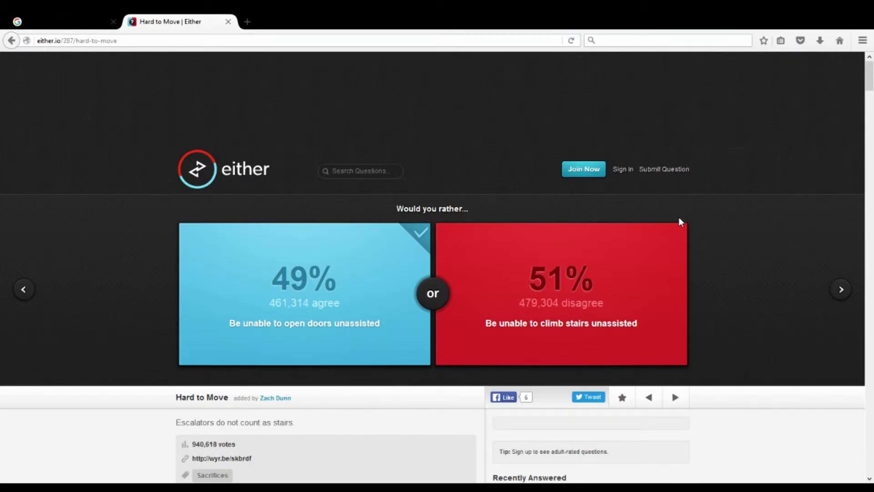
{"action": "left_click", "coordinate": [841, 290]}
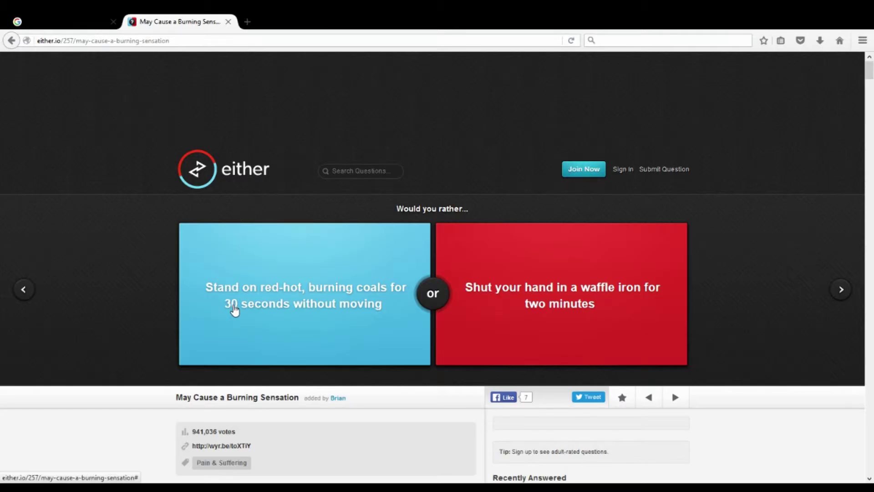
Step: Vote 'Stand on red-hot, burning coals' on Burning Sensation, an 85% to 15% split
{"action": "left_click", "coordinate": [271, 316]}
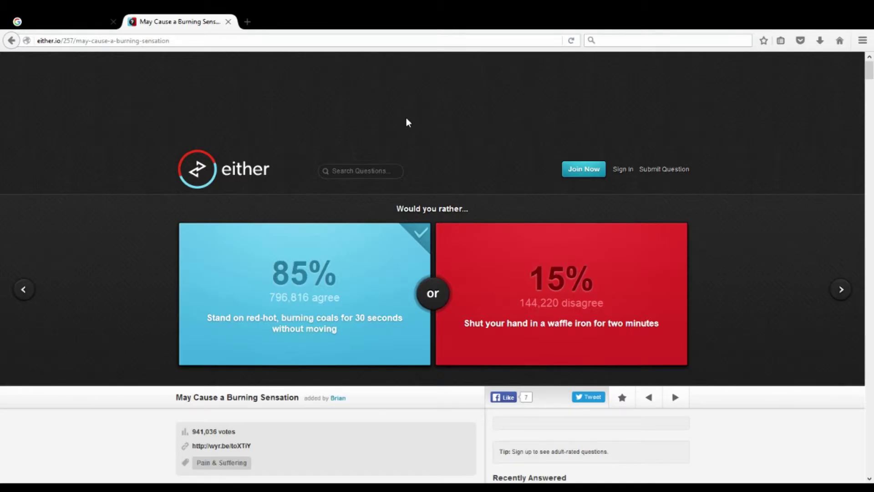
Step: Advance to 'Pamper Me' and vote 'Have a personal masseuse' (44% vs 56% chef)
{"action": "left_click", "coordinate": [839, 290]}
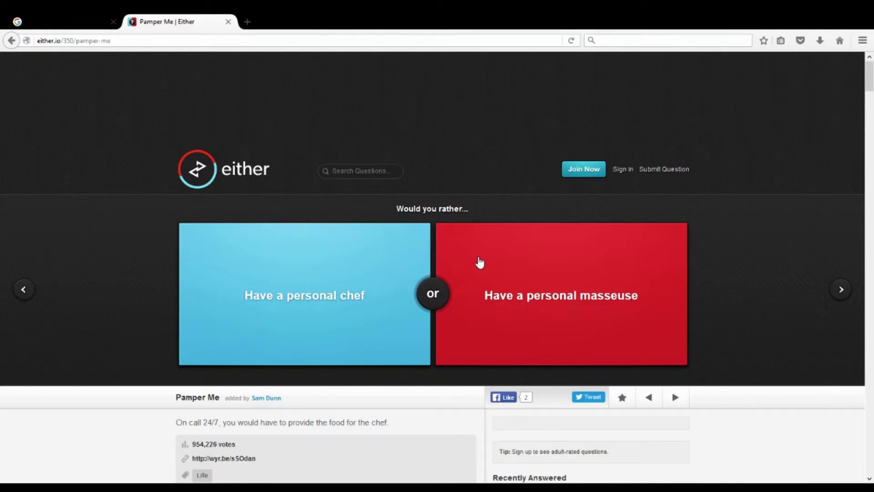
{"action": "left_click", "coordinate": [515, 232]}
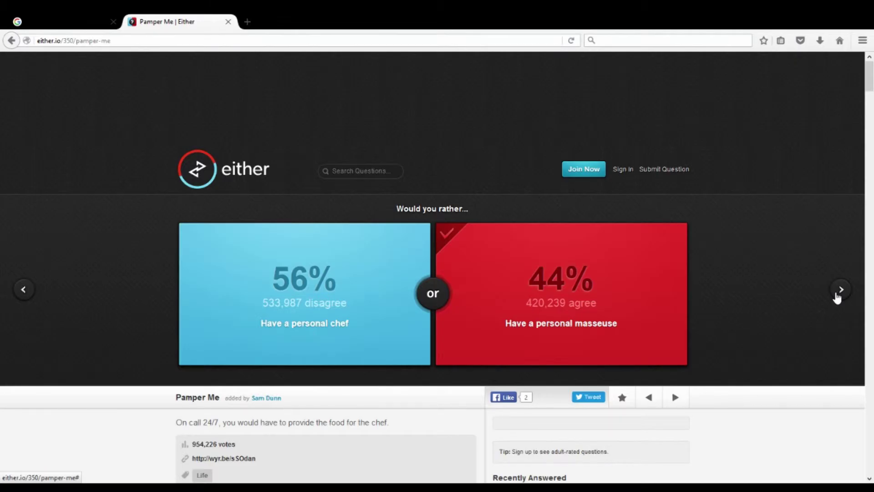
Step: Skip two questions and vote to be Freddie Mercury in Awesome Musicians (80% vs 20%)
{"action": "left_click", "coordinate": [837, 295]}
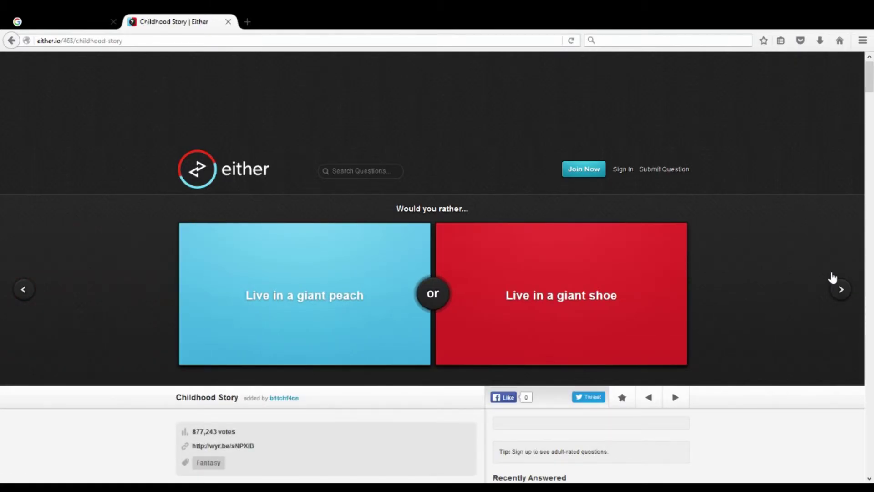
{"action": "left_click", "coordinate": [842, 292]}
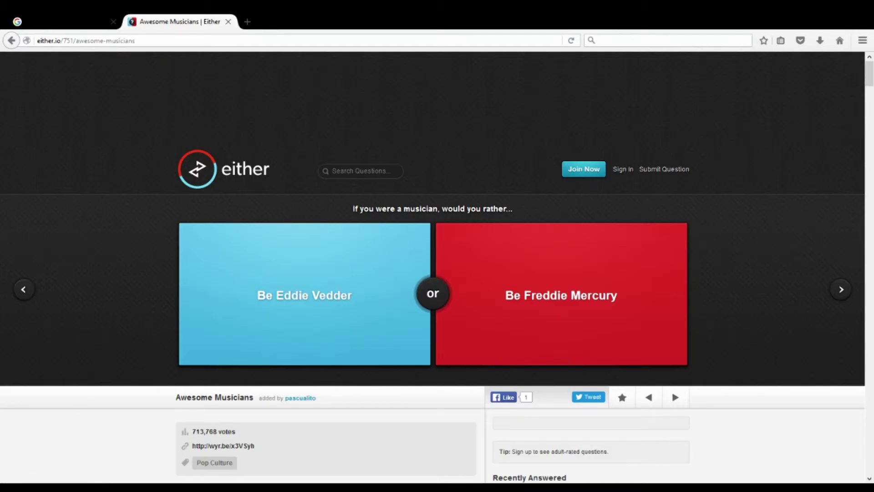
{"action": "left_click", "coordinate": [540, 285]}
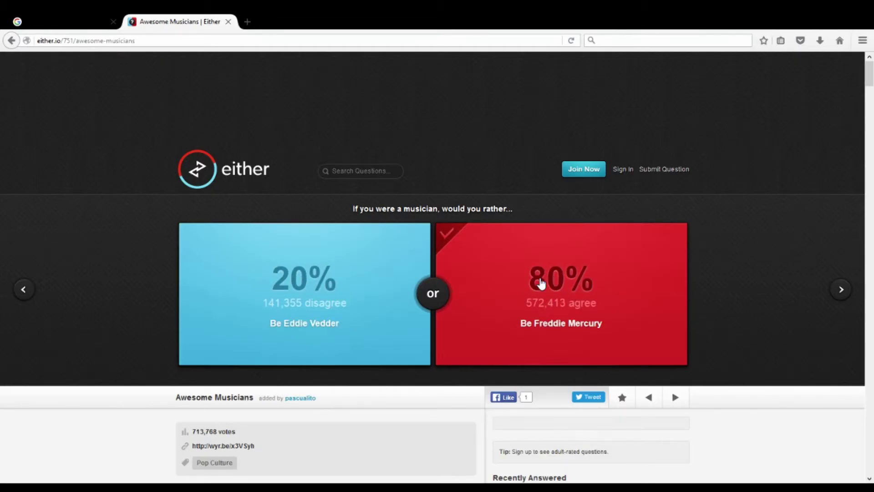
{"action": "left_click", "coordinate": [841, 289]}
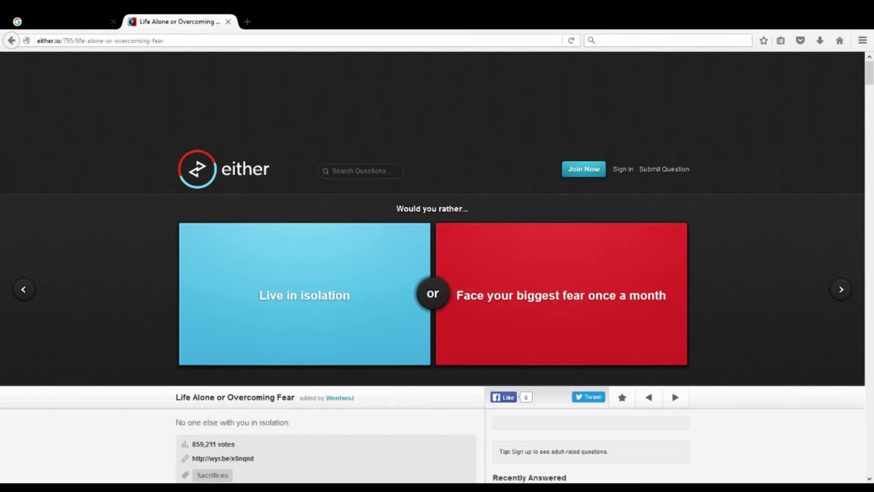
Step: Choose the blue 'Live in isolation' card, revealing a 26% versus 74% split
{"action": "left_click", "coordinate": [285, 312]}
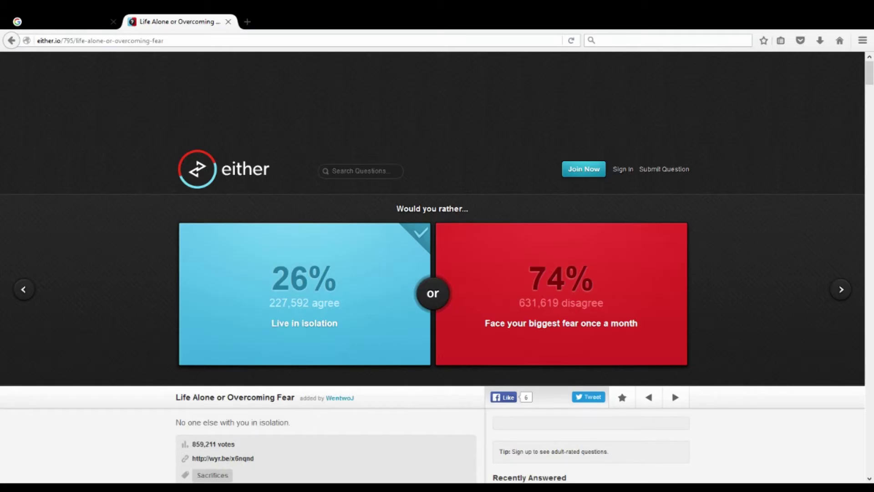
Step: Vote to live in a Toyota Prius (56% vs 44%) and move to Historical Homicide
{"action": "left_click", "coordinate": [843, 288]}
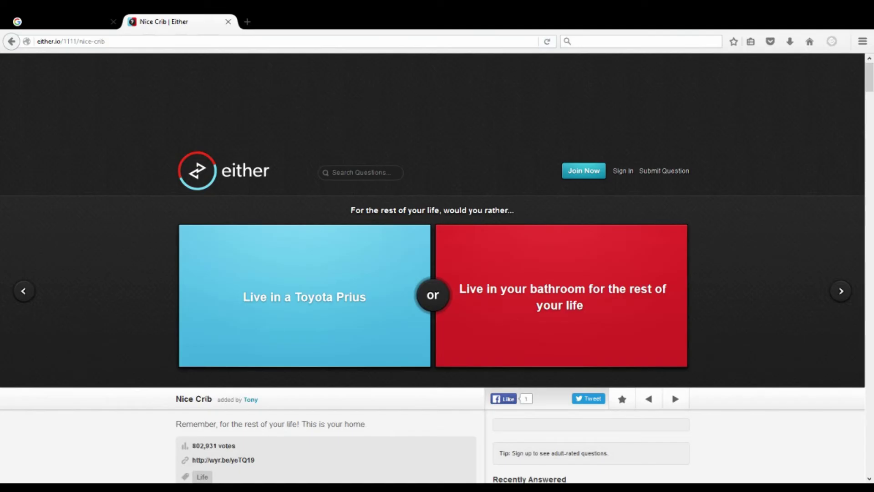
{"action": "left_click", "coordinate": [304, 304]}
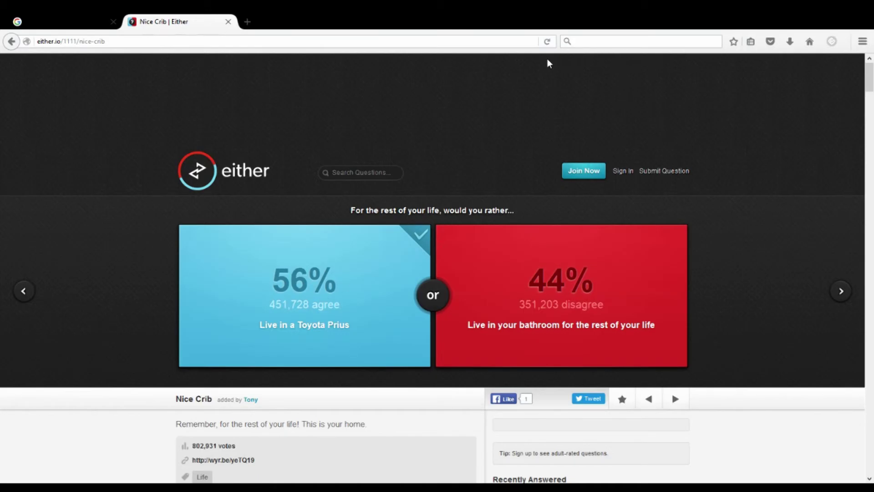
{"action": "left_click", "coordinate": [841, 292]}
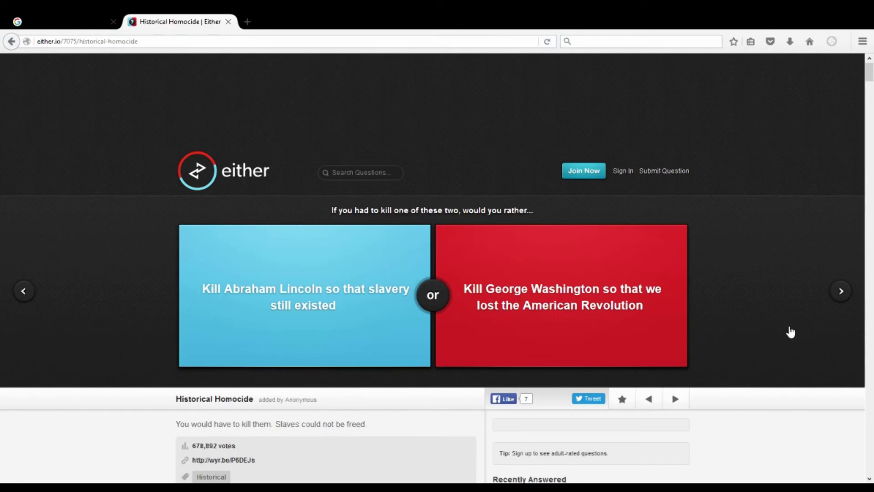
{"action": "scroll", "coordinate": [790, 332], "scroll_direction": "down", "scroll_amount": 3}
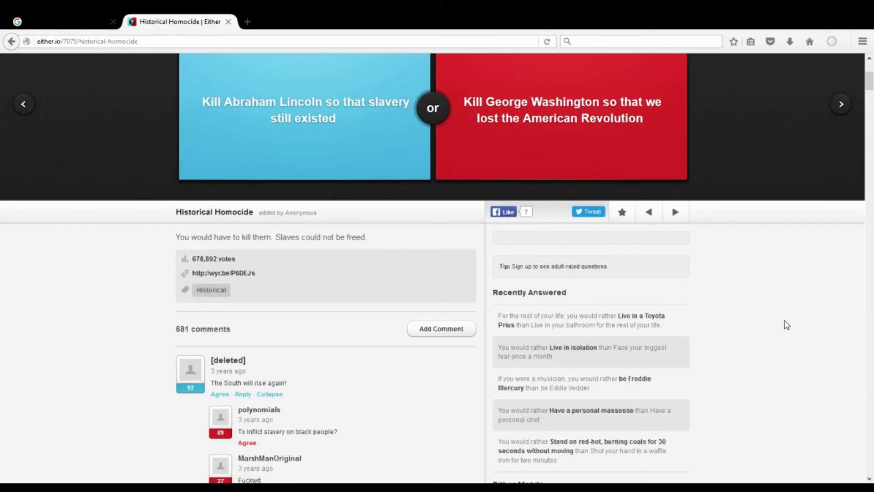
{"action": "scroll", "coordinate": [786, 324], "scroll_direction": "down", "scroll_amount": 2}
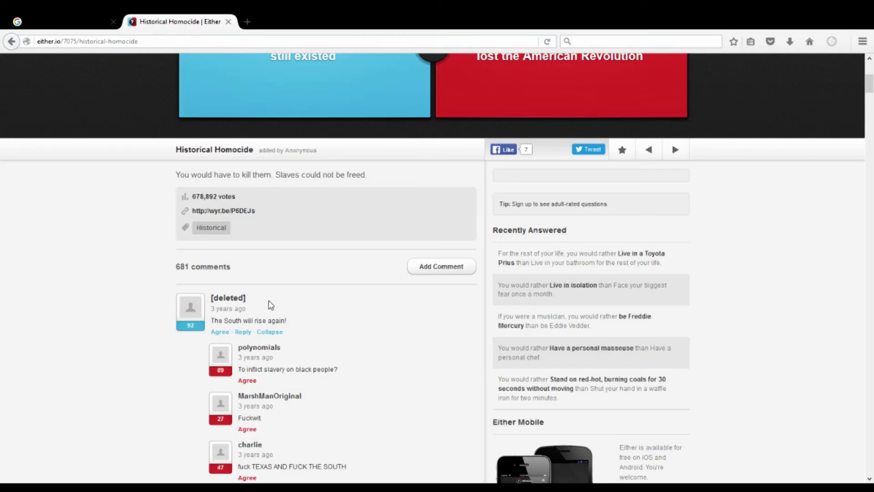
{"action": "scroll", "coordinate": [307, 305], "scroll_direction": "down", "scroll_amount": 1}
{"action": "scroll", "coordinate": [307, 301], "scroll_direction": "down", "scroll_amount": 1}
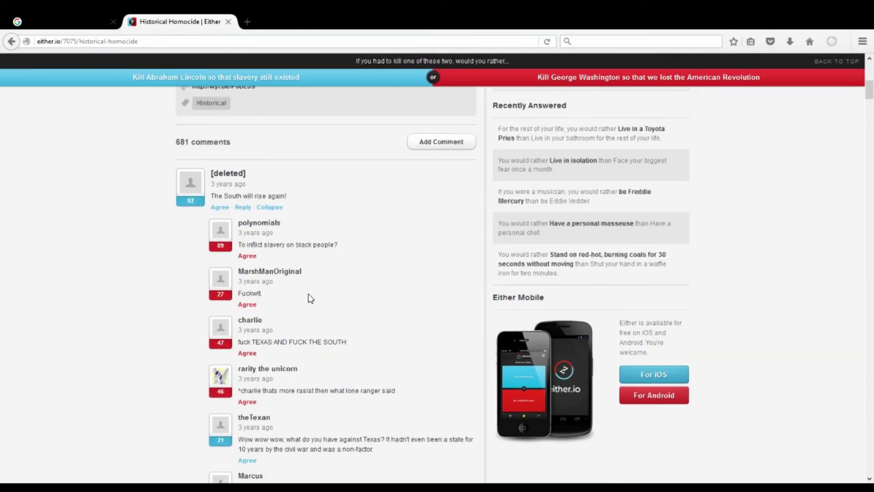
{"action": "scroll", "coordinate": [308, 298], "scroll_direction": "down", "scroll_amount": 1}
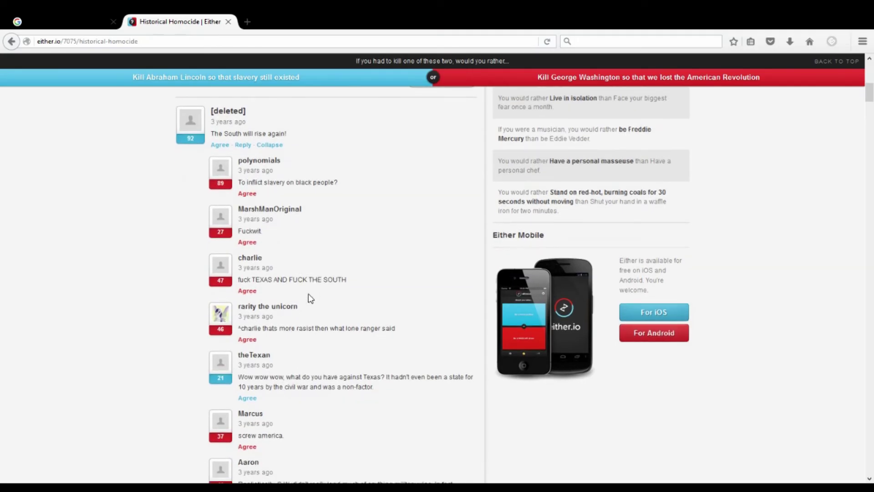
{"action": "scroll", "coordinate": [308, 298], "scroll_direction": "down", "scroll_amount": 1}
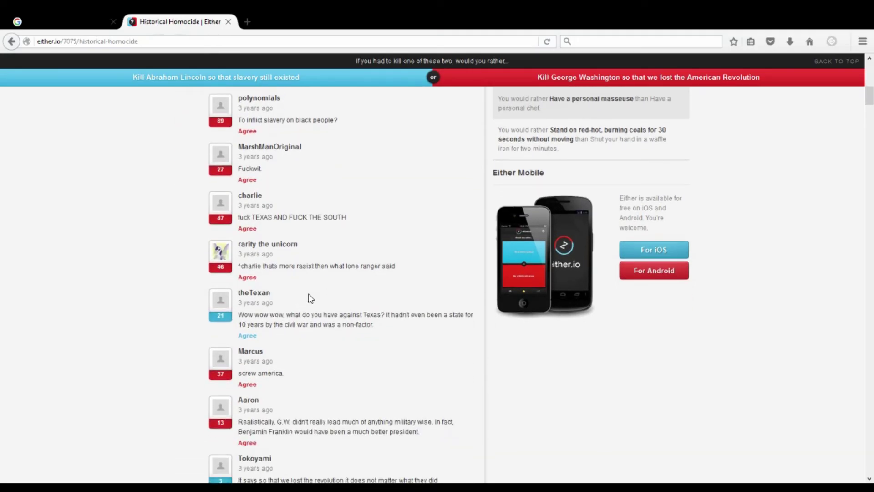
{"action": "scroll", "coordinate": [457, 364], "scroll_direction": "down", "scroll_amount": 1}
{"action": "scroll", "coordinate": [458, 363], "scroll_direction": "down", "scroll_amount": 2}
{"action": "scroll", "coordinate": [458, 363], "scroll_direction": "down", "scroll_amount": 1}
{"action": "scroll", "coordinate": [457, 363], "scroll_direction": "down", "scroll_amount": 2}
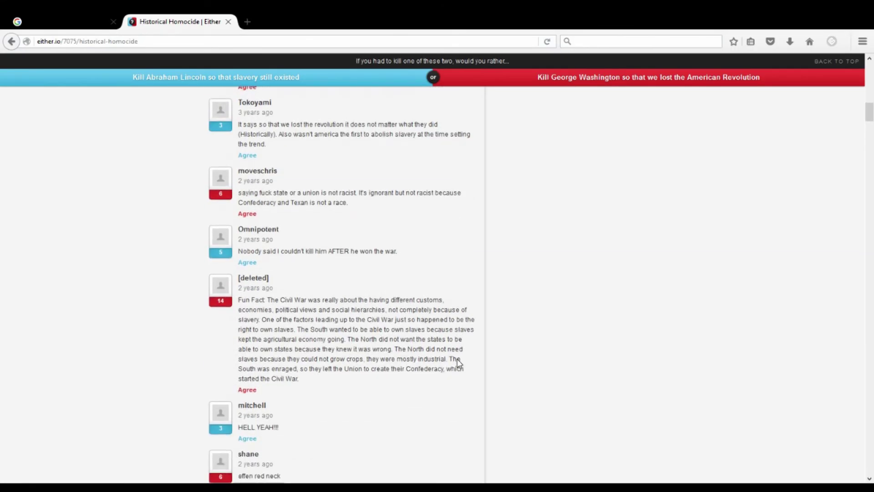
{"action": "scroll", "coordinate": [457, 364], "scroll_direction": "down", "scroll_amount": 2}
{"action": "scroll", "coordinate": [458, 363], "scroll_direction": "down", "scroll_amount": 2}
{"action": "scroll", "coordinate": [458, 364], "scroll_direction": "down", "scroll_amount": 3}
{"action": "scroll", "coordinate": [457, 364], "scroll_direction": "down", "scroll_amount": 2}
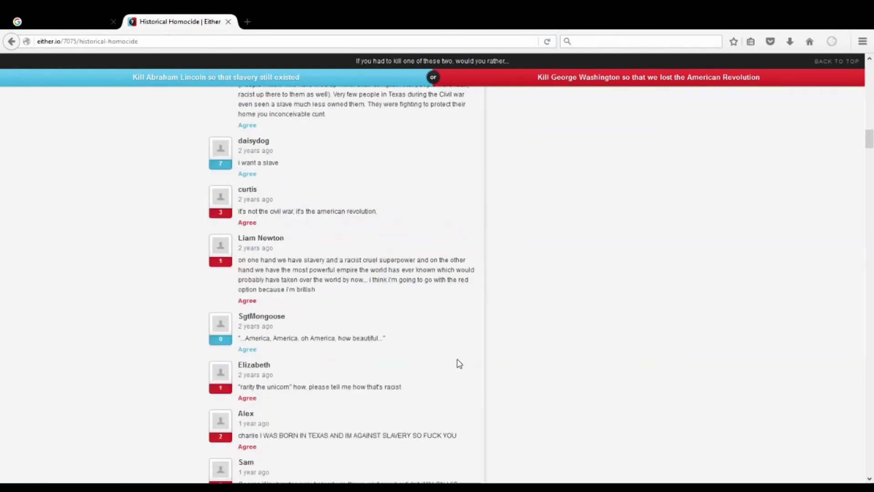
{"action": "scroll", "coordinate": [458, 363], "scroll_direction": "down", "scroll_amount": 3}
{"action": "scroll", "coordinate": [458, 363], "scroll_direction": "down", "scroll_amount": 3}
{"action": "scroll", "coordinate": [458, 364], "scroll_direction": "down", "scroll_amount": 3}
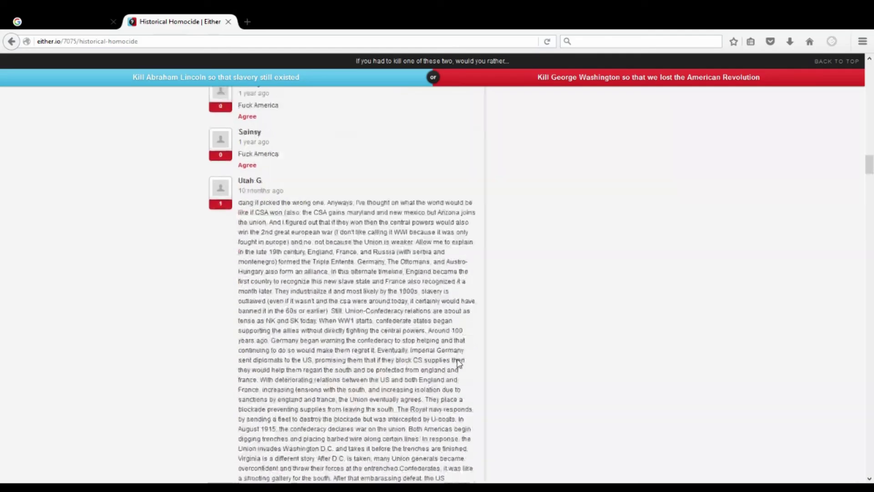
{"action": "scroll", "coordinate": [458, 363], "scroll_direction": "down", "scroll_amount": 1}
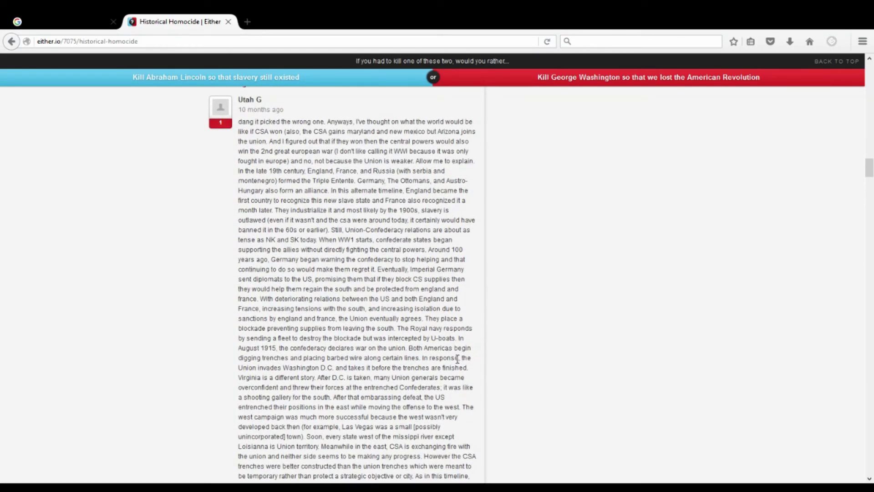
{"action": "scroll", "coordinate": [457, 360], "scroll_direction": "down", "scroll_amount": 1}
{"action": "scroll", "coordinate": [458, 360], "scroll_direction": "down", "scroll_amount": 1}
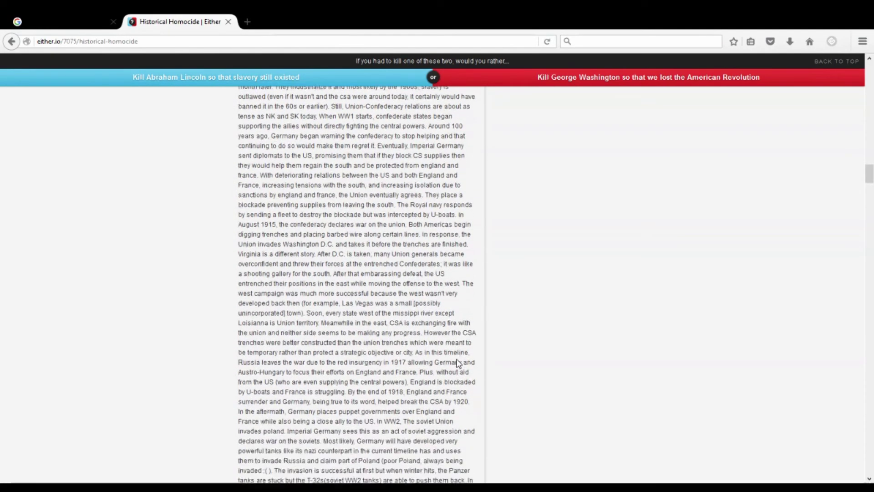
{"action": "scroll", "coordinate": [459, 363], "scroll_direction": "down", "scroll_amount": 1}
{"action": "scroll", "coordinate": [457, 363], "scroll_direction": "down", "scroll_amount": 3}
{"action": "scroll", "coordinate": [457, 363], "scroll_direction": "down", "scroll_amount": 2}
{"action": "scroll", "coordinate": [457, 364], "scroll_direction": "down", "scroll_amount": 2}
{"action": "scroll", "coordinate": [458, 363], "scroll_direction": "down", "scroll_amount": 2}
{"action": "scroll", "coordinate": [458, 364], "scroll_direction": "down", "scroll_amount": 2}
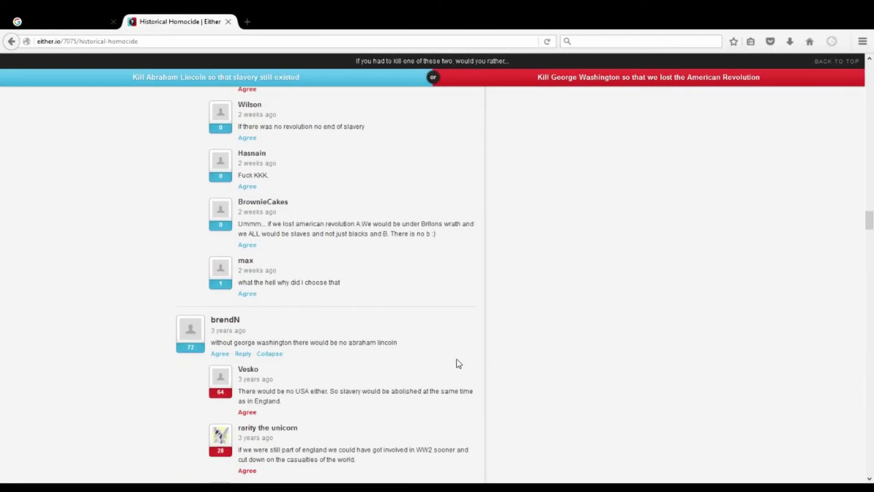
{"action": "scroll", "coordinate": [458, 363], "scroll_direction": "down", "scroll_amount": 1}
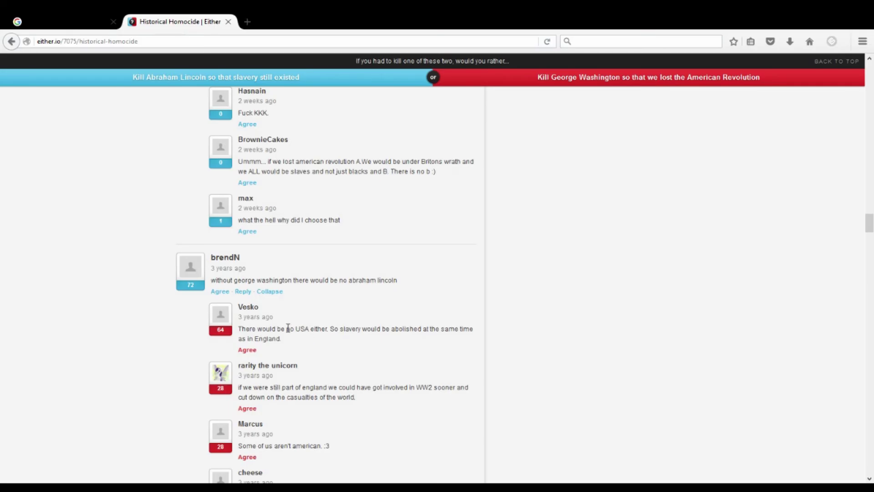
{"action": "scroll", "coordinate": [287, 329], "scroll_direction": "down", "scroll_amount": 2}
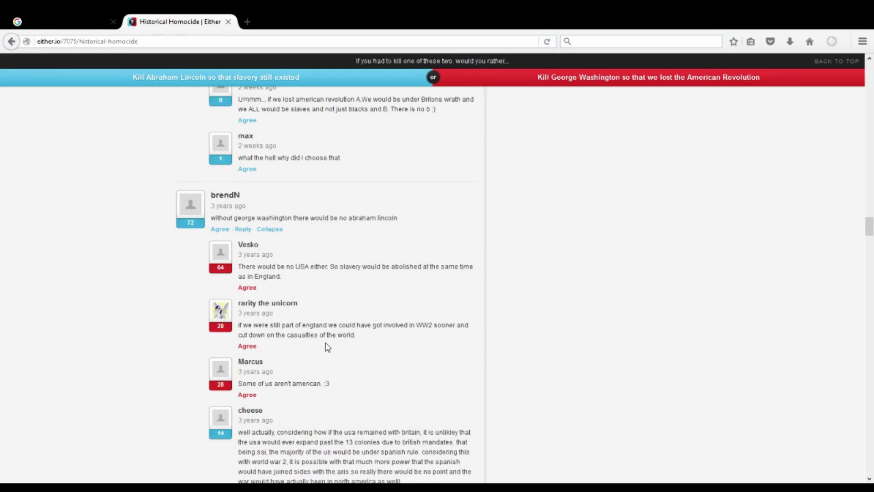
{"action": "scroll", "coordinate": [362, 314], "scroll_direction": "down", "scroll_amount": 2}
{"action": "scroll", "coordinate": [407, 287], "scroll_direction": "up", "scroll_amount": 5}
{"action": "scroll", "coordinate": [406, 286], "scroll_direction": "up", "scroll_amount": 5}
{"action": "scroll", "coordinate": [349, 327], "scroll_direction": "up", "scroll_amount": 5}
{"action": "scroll", "coordinate": [343, 323], "scroll_direction": "up", "scroll_amount": 5}
{"action": "scroll", "coordinate": [340, 323], "scroll_direction": "up", "scroll_amount": 5}
{"action": "scroll", "coordinate": [340, 323], "scroll_direction": "up", "scroll_amount": 5}
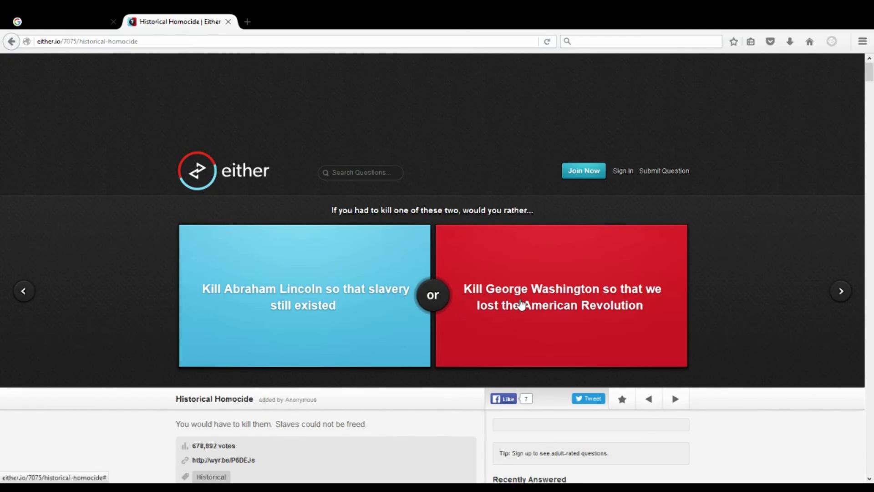
Step: Vote to kill George Washington over Abraham Lincoln, revealing 60% versus 40%
{"action": "left_click", "coordinate": [521, 305]}
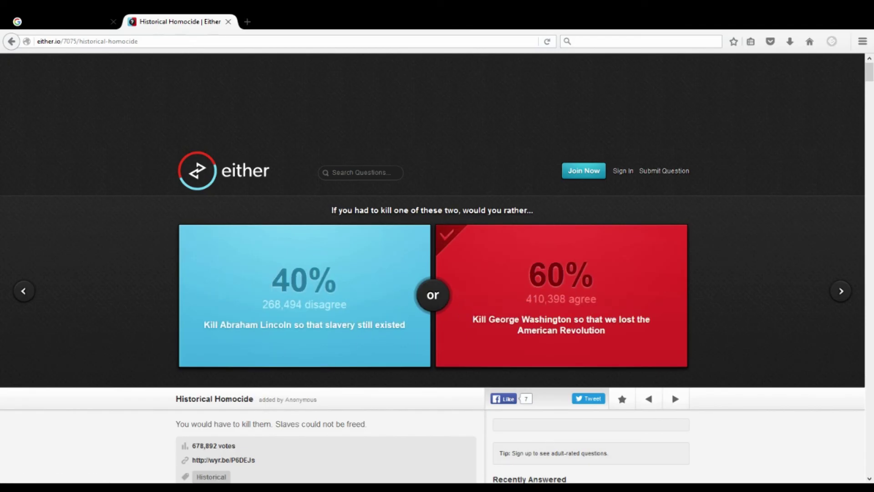